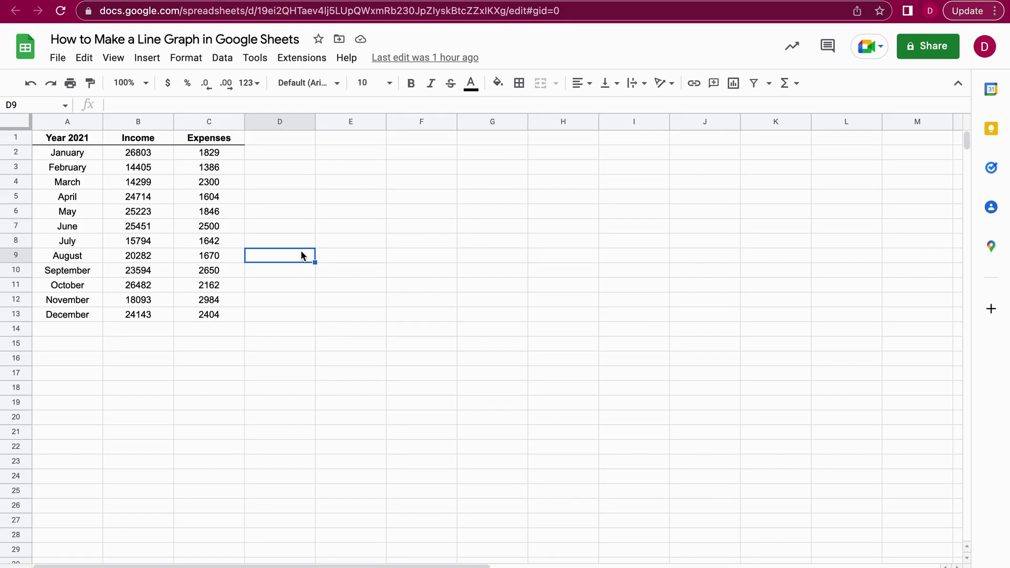
# Insert a chart of the Year 2021 and Income data in A1:B13 and place it beside the table
pyautogui.click(317, 264)
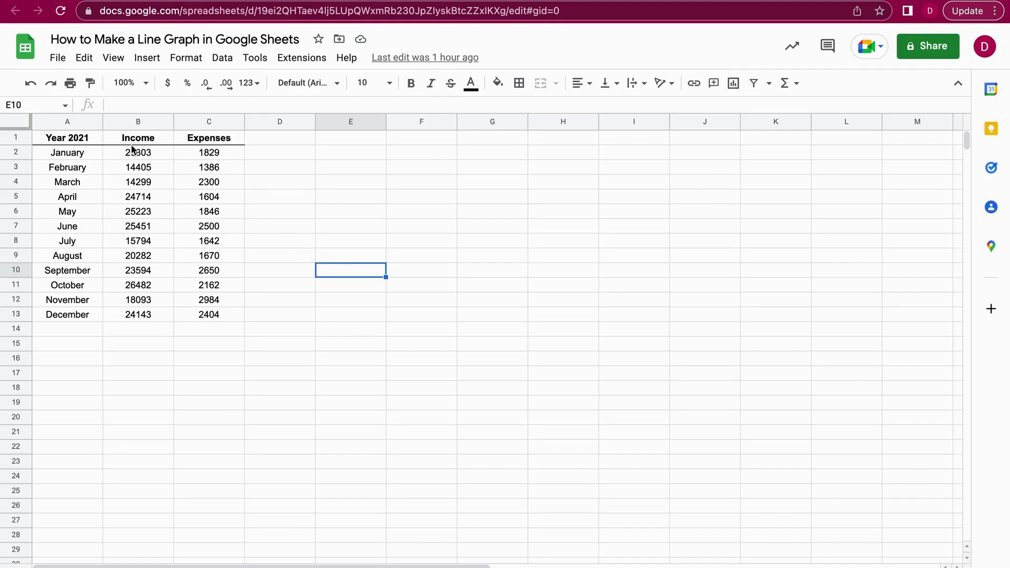
pyautogui.moveTo(71, 139); pyautogui.dragTo(132, 324)
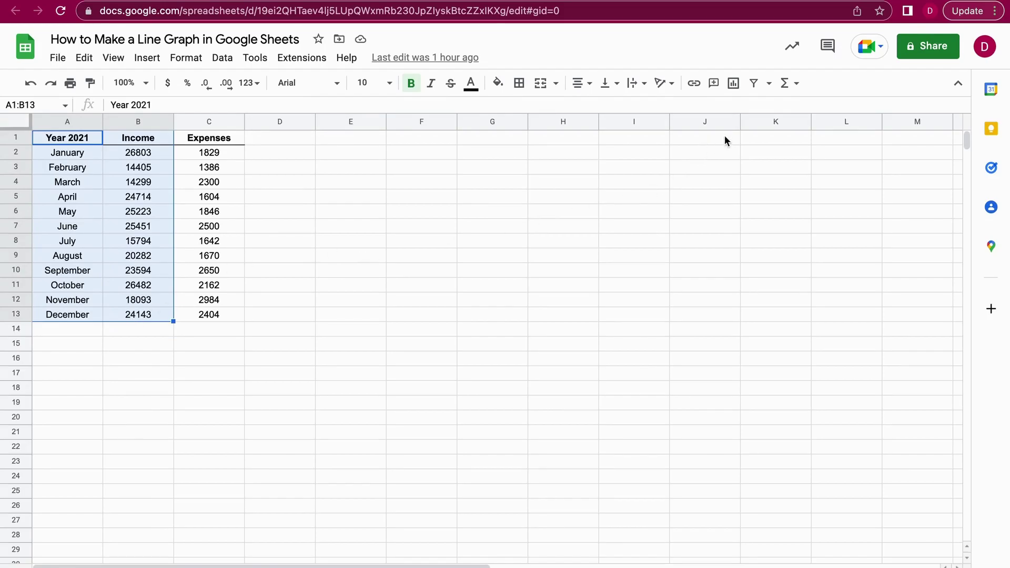
pyautogui.click(733, 84)
pyautogui.moveTo(446, 225); pyautogui.dragTo(549, 183)
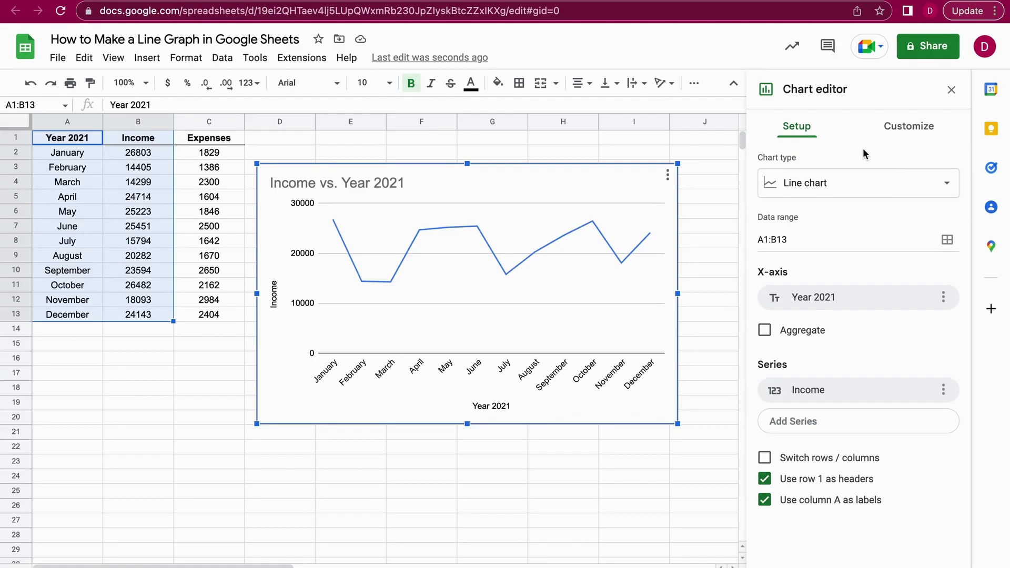
# Try the suggested column chart type for the chart and switch it back to a line chart
pyautogui.click(854, 185)
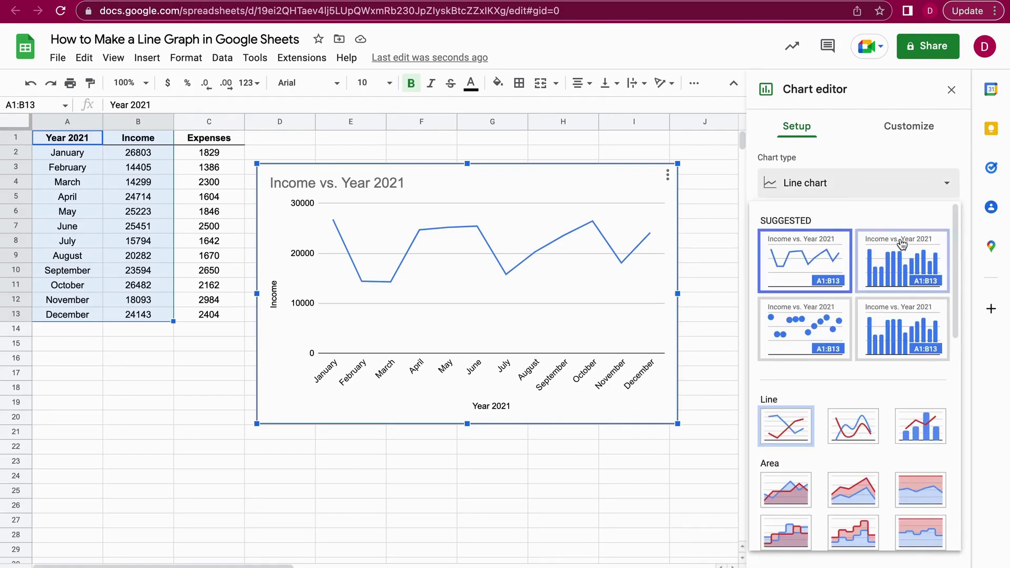
pyautogui.click(889, 260)
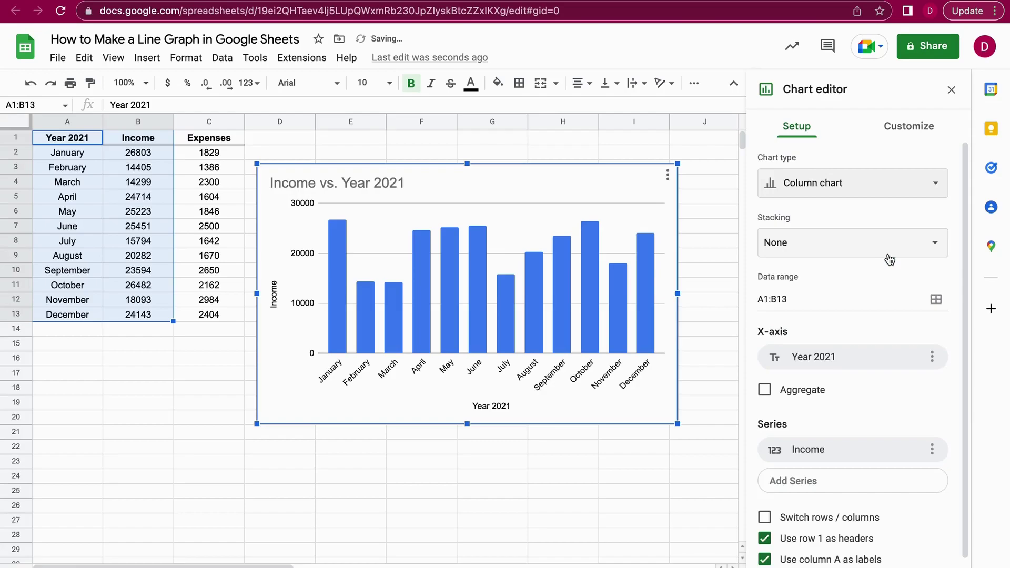
pyautogui.click(896, 189)
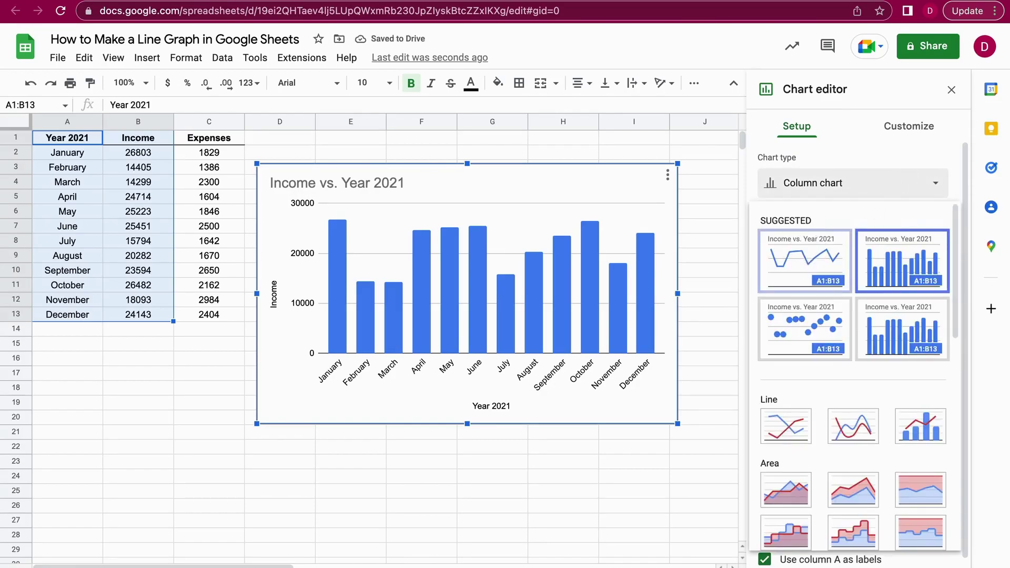
pyautogui.click(811, 260)
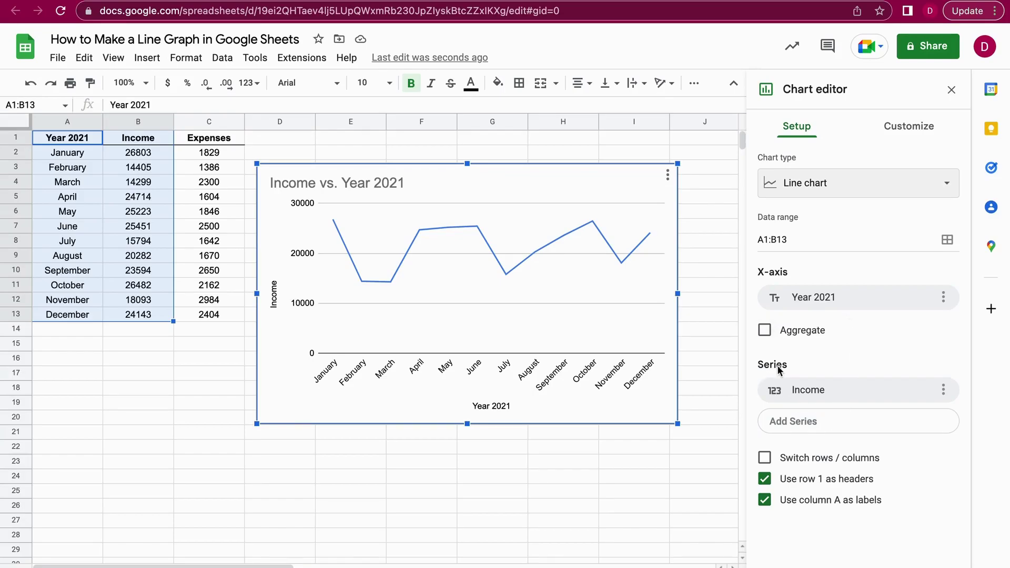
# Add the Expenses data in C1:C13 as a second series of the line chart
pyautogui.click(822, 423)
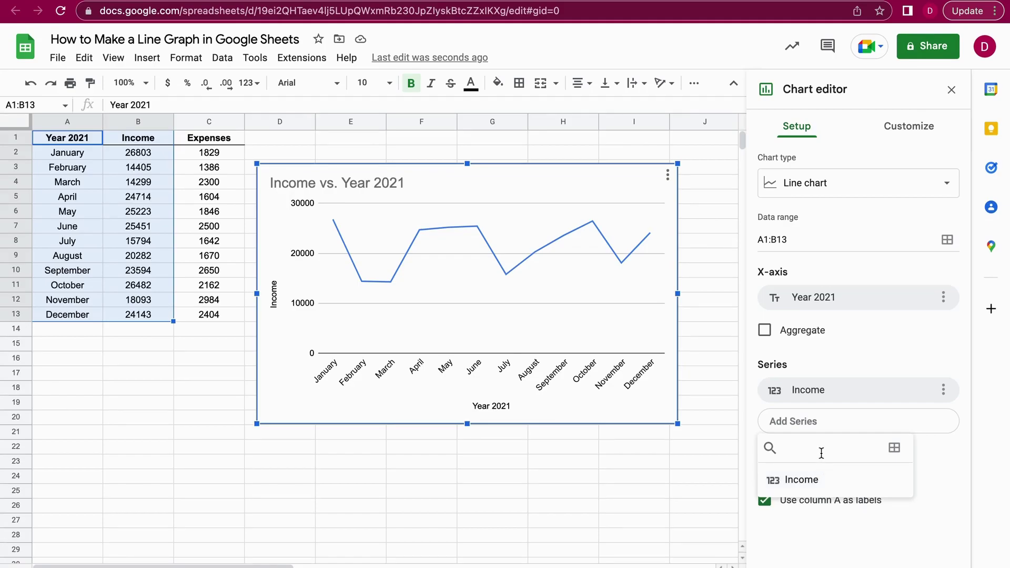
pyautogui.click(894, 448)
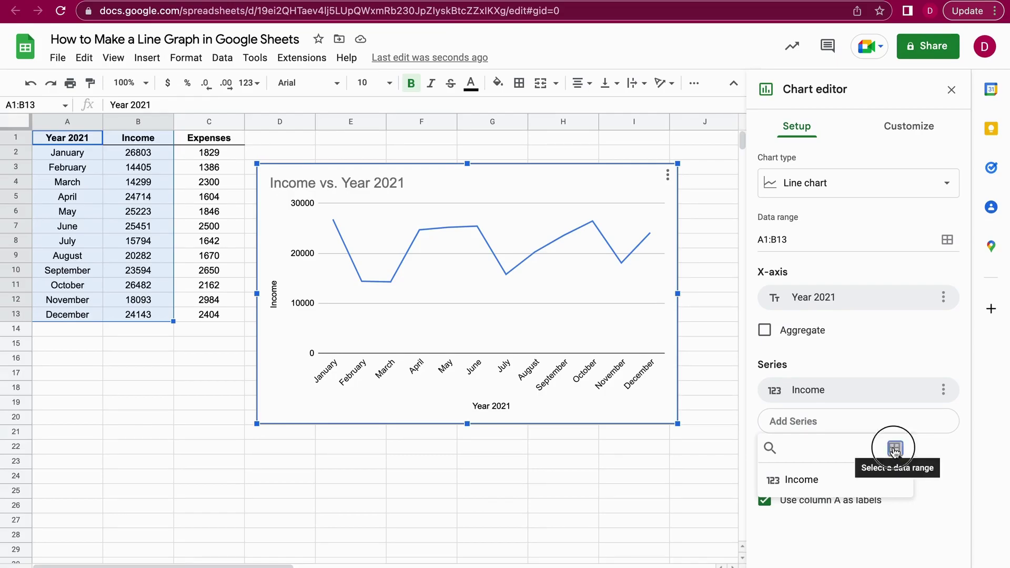
pyautogui.moveTo(209, 138); pyautogui.dragTo(220, 316)
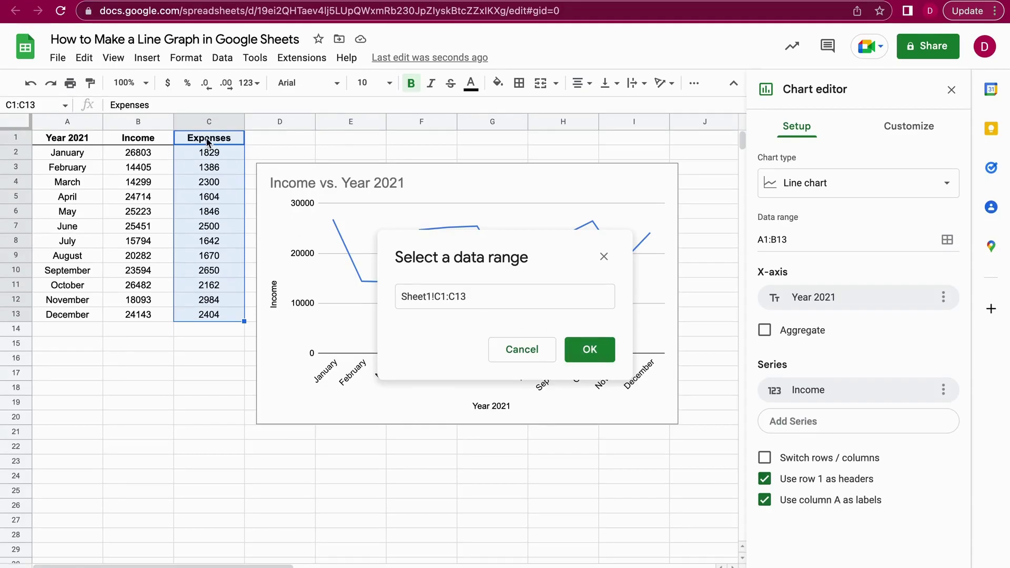
pyautogui.click(590, 350)
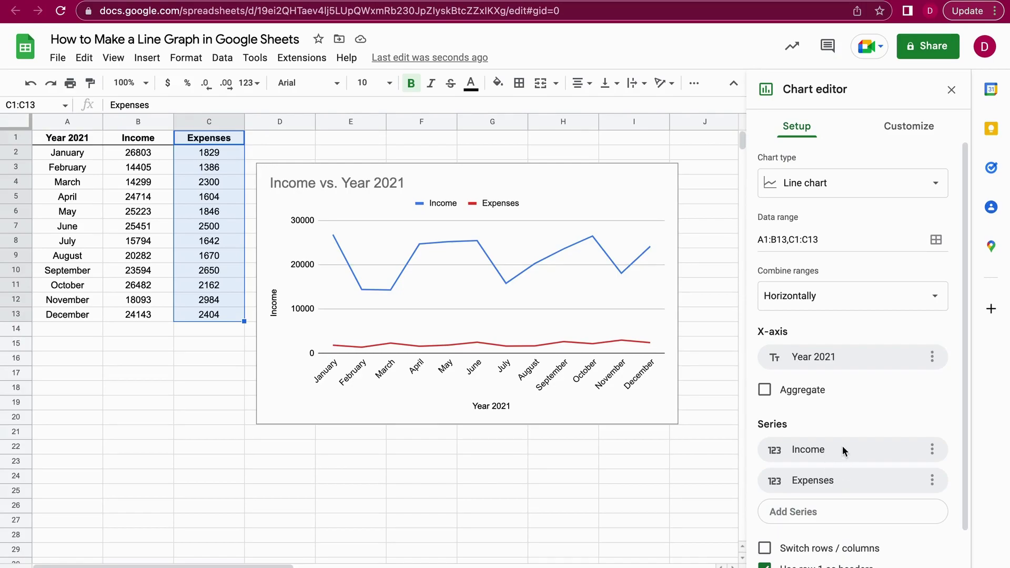
pyautogui.scroll(-2, 841, 446)
pyautogui.scroll(2, 841, 446)
# Try adding a trendline to all series of the chart and remove it again
pyautogui.click(902, 130)
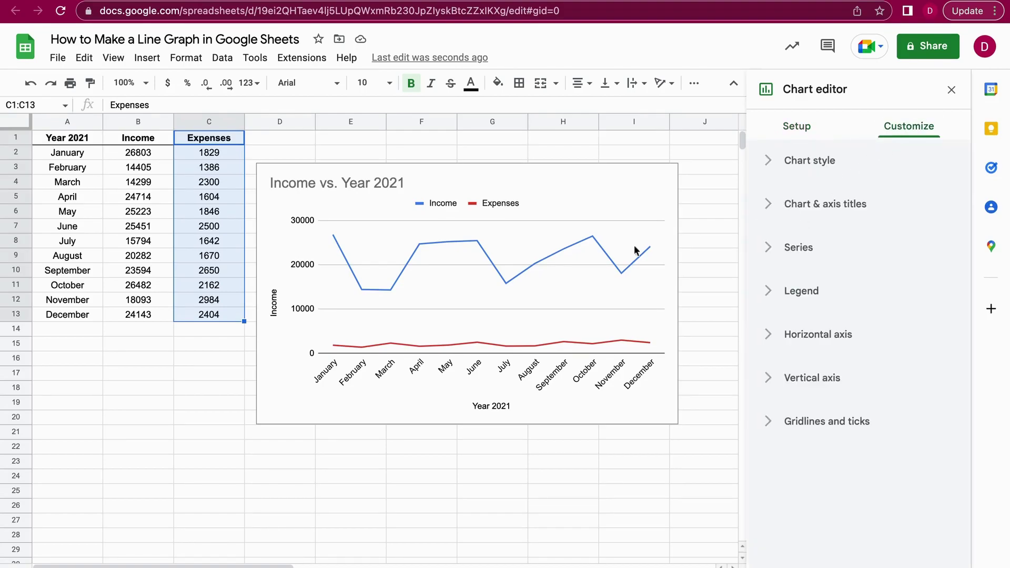
pyautogui.click(776, 246)
pyautogui.scroll(-1, 852, 379)
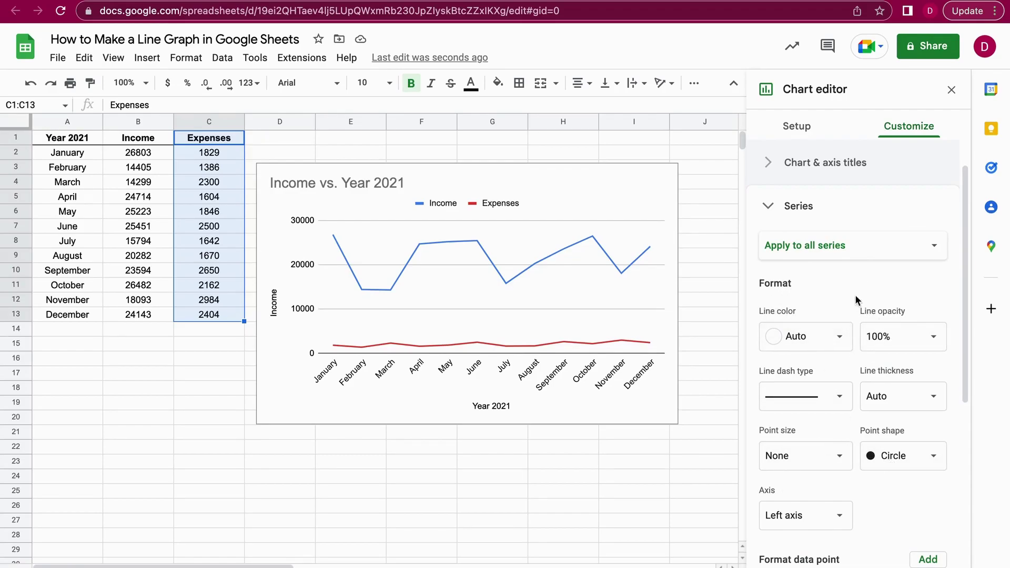
pyautogui.scroll(-7, 827, 390)
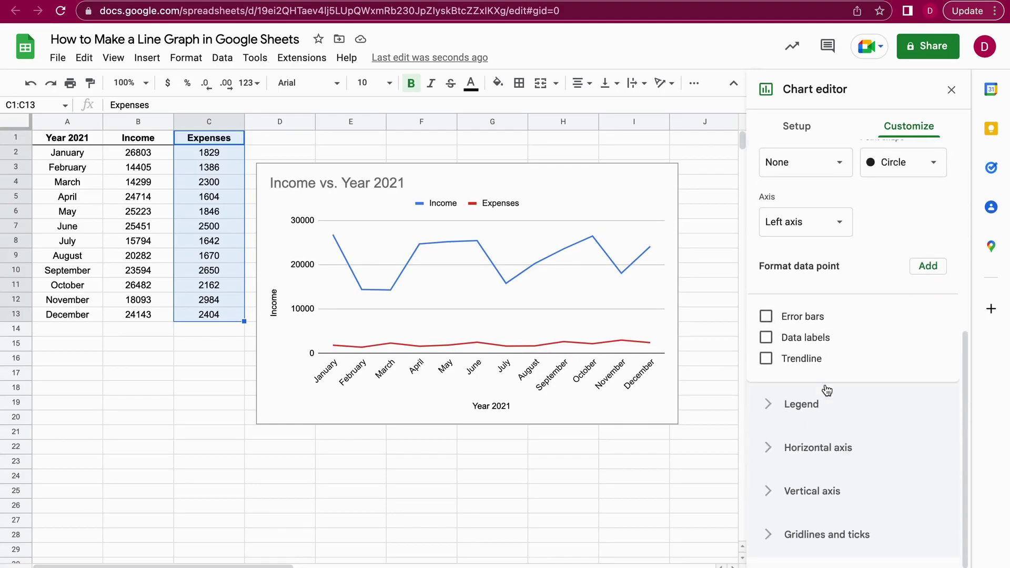
pyautogui.scroll(2, 841, 248)
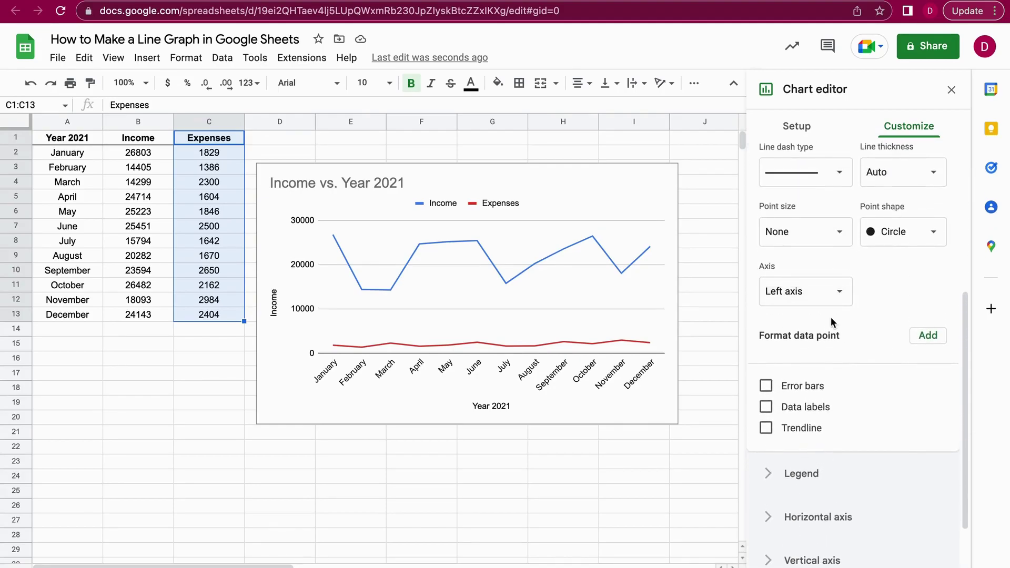
pyautogui.scroll(2, 831, 322)
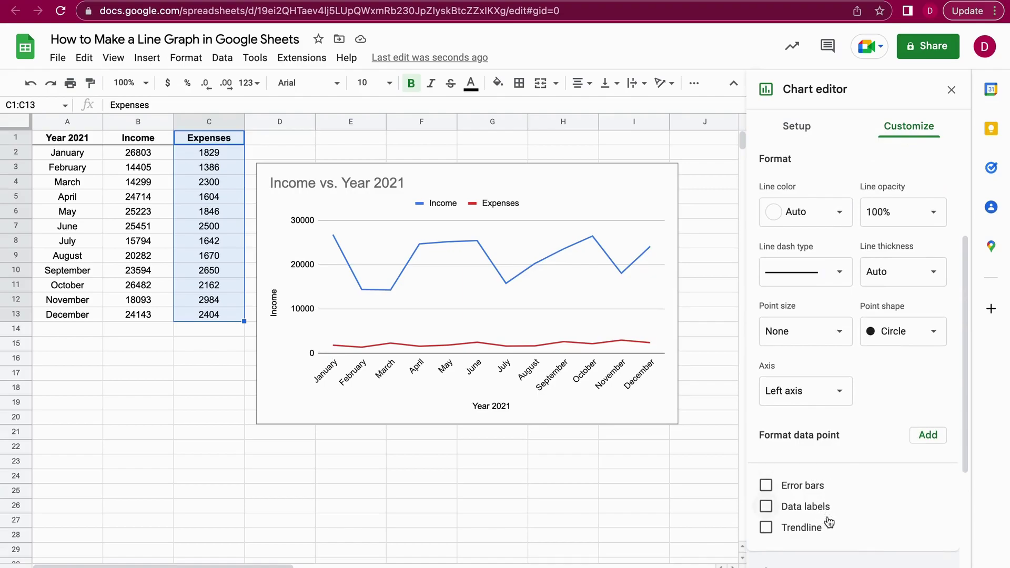
pyautogui.click(771, 528)
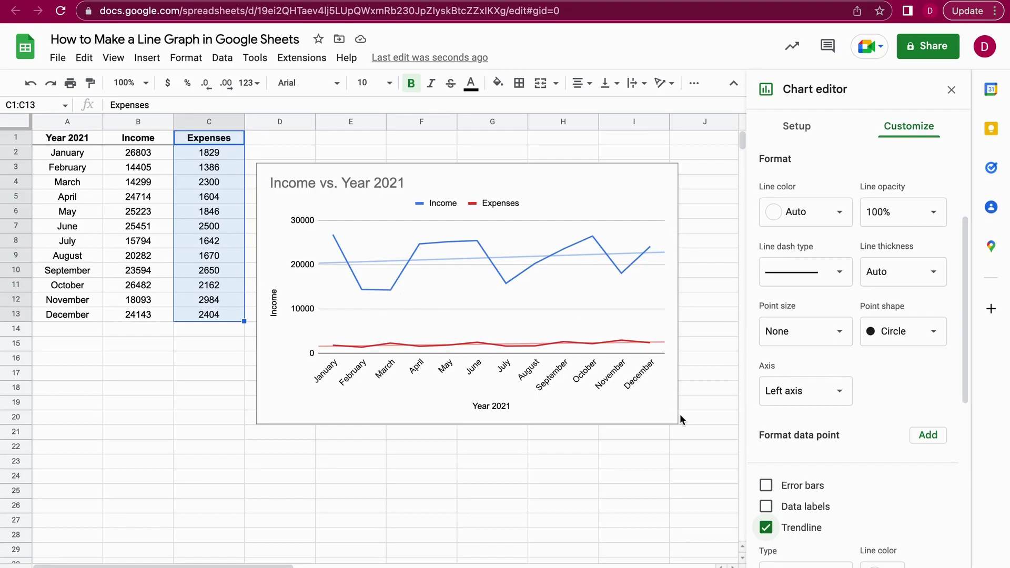
pyautogui.click(766, 528)
pyautogui.scroll(3, 856, 336)
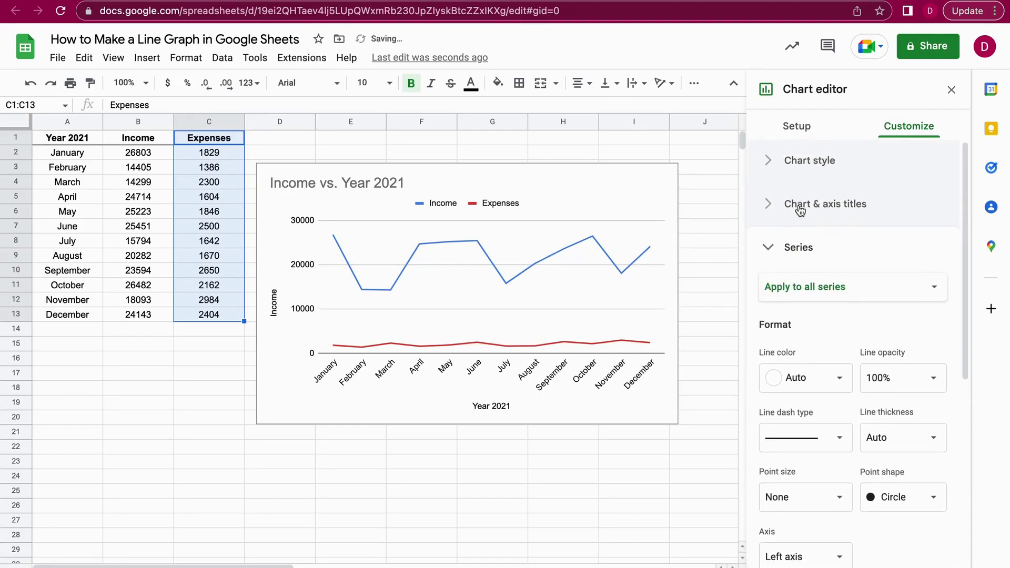
pyautogui.click(769, 247)
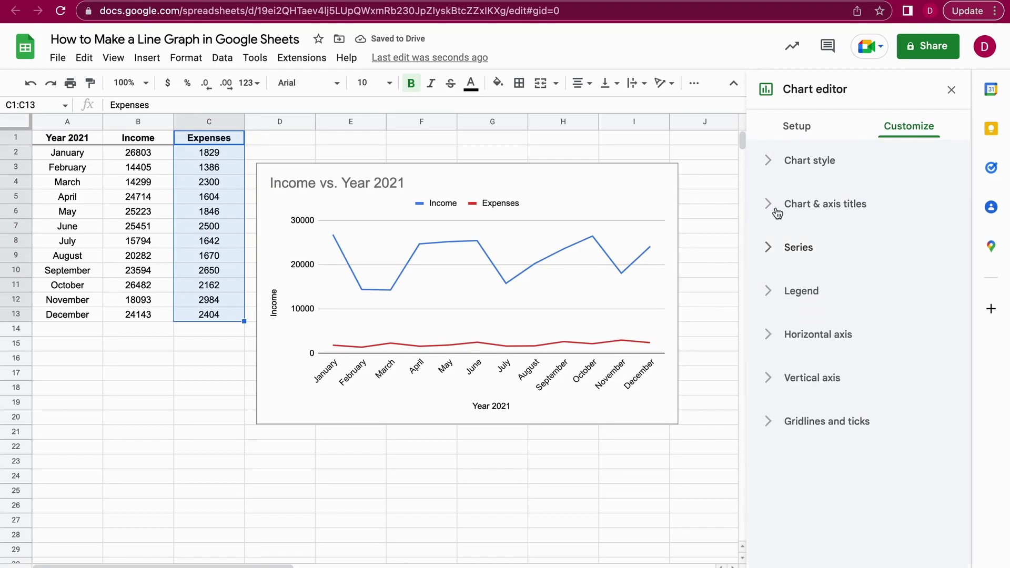
# Set the chart title to "2021 Income per Month"
pyautogui.click(768, 207)
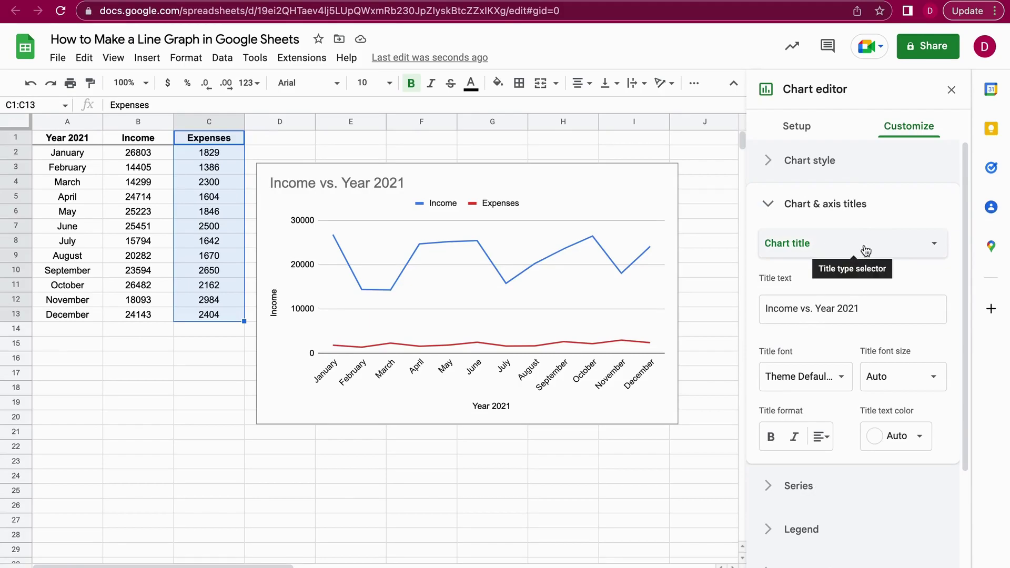
pyautogui.click(922, 252)
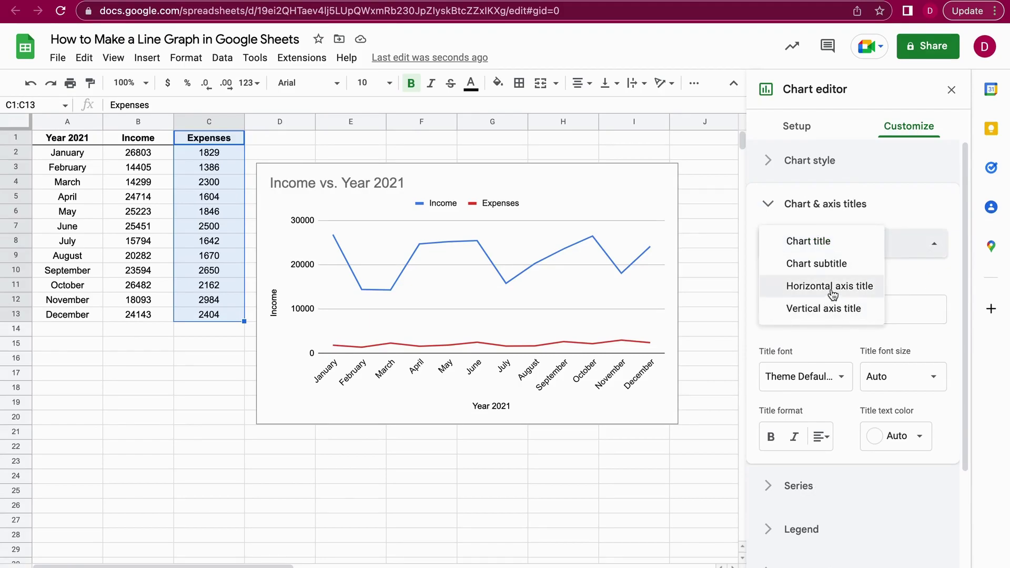
pyautogui.click(860, 287)
pyautogui.click(860, 258)
pyautogui.click(830, 197)
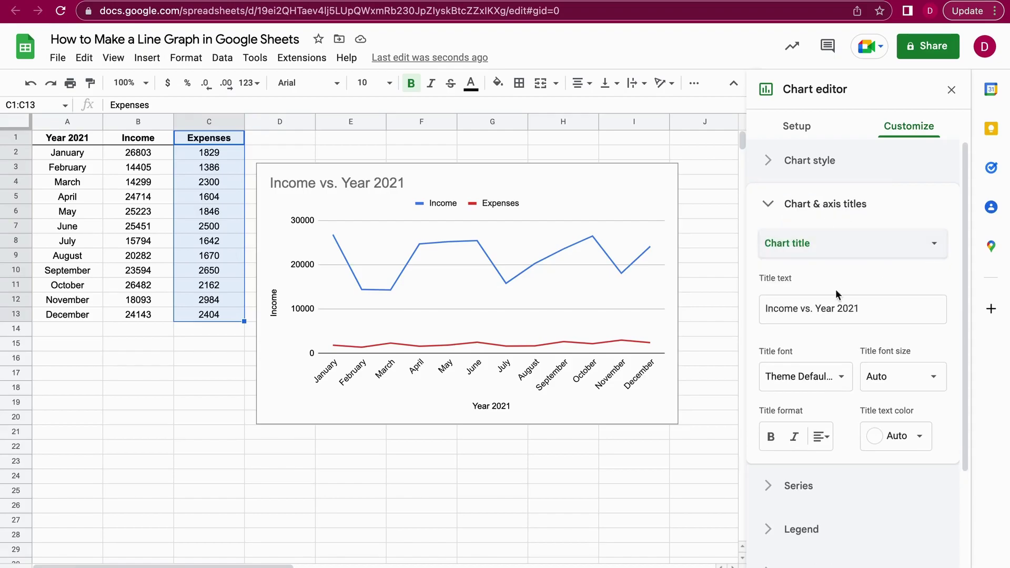
pyautogui.click(831, 306)
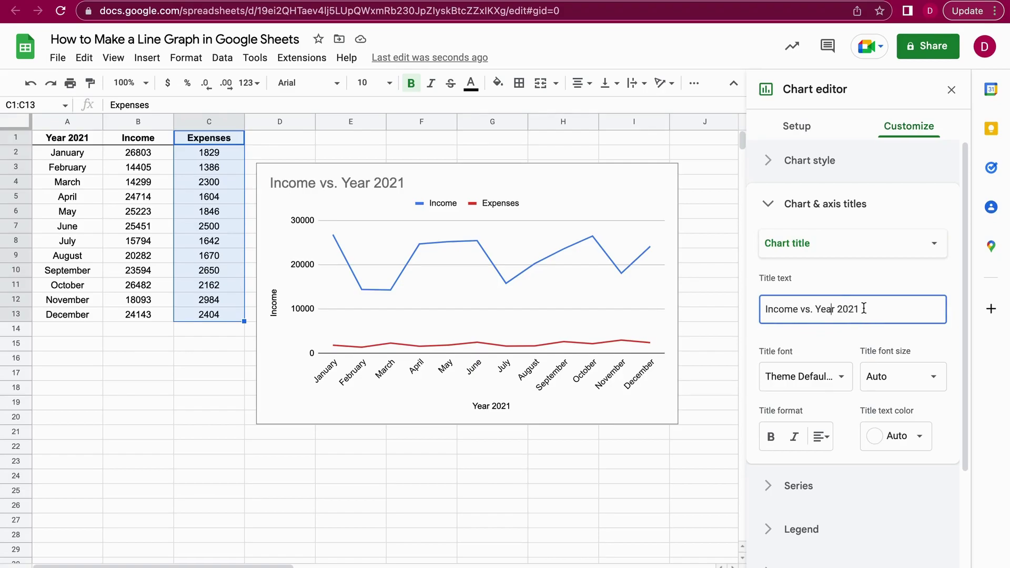
pyautogui.moveTo(863, 309); pyautogui.dragTo(762, 309)
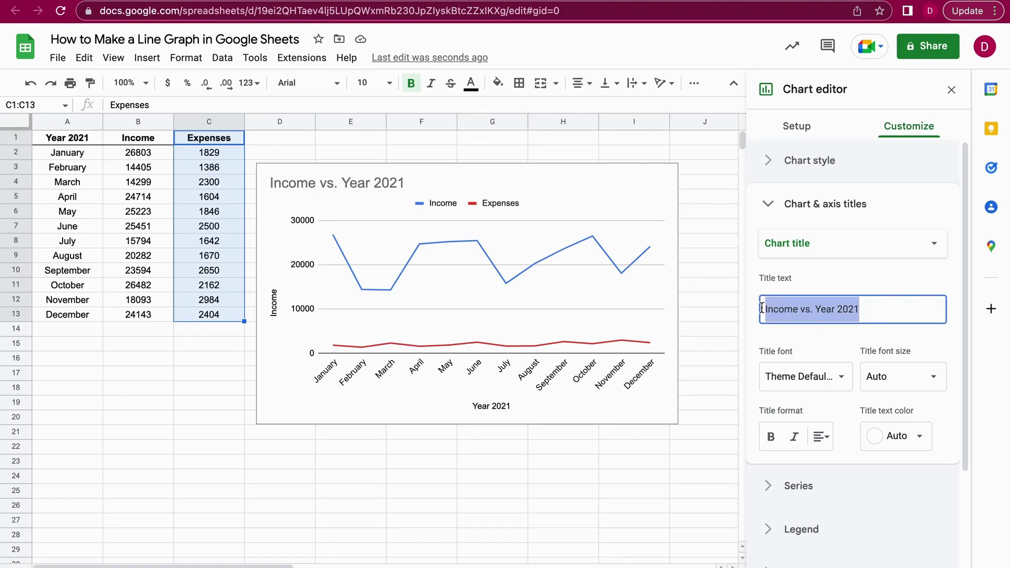
pyautogui.write('2021 INcome per Month')
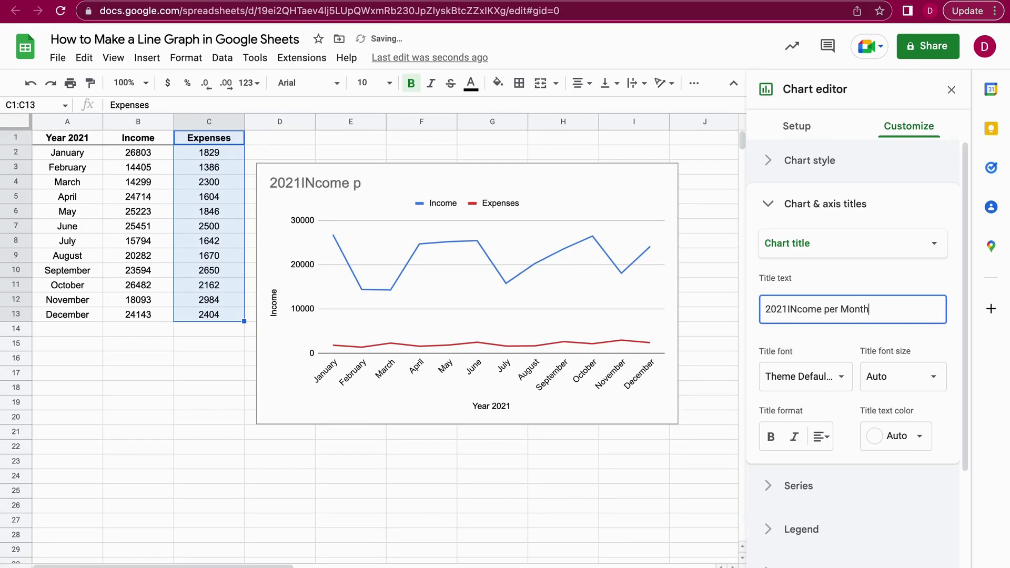
pyautogui.click(795, 309)
pyautogui.press('BackSpace')
pyautogui.write('n')
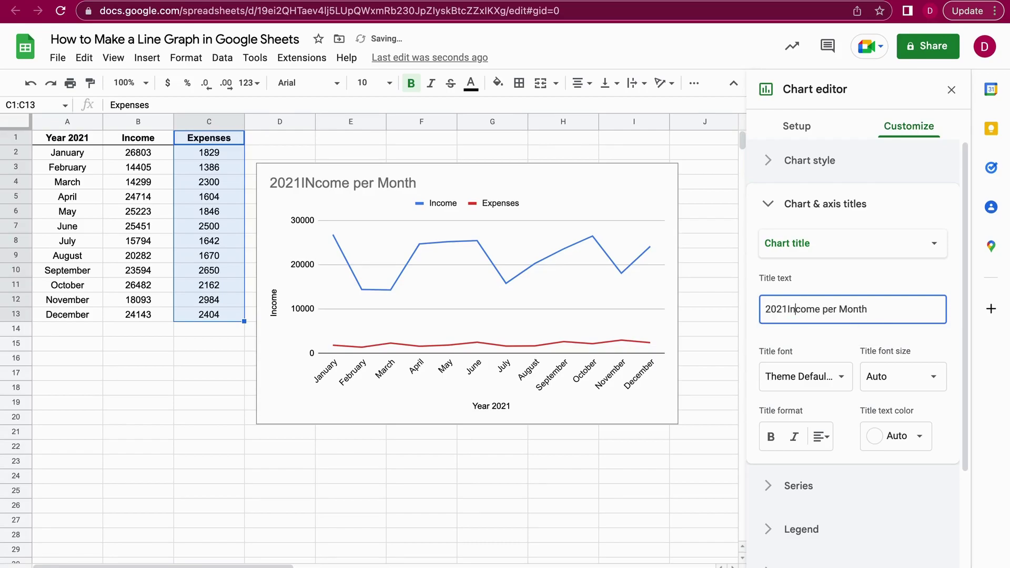
pyautogui.press('Left')
pyautogui.press('Left')
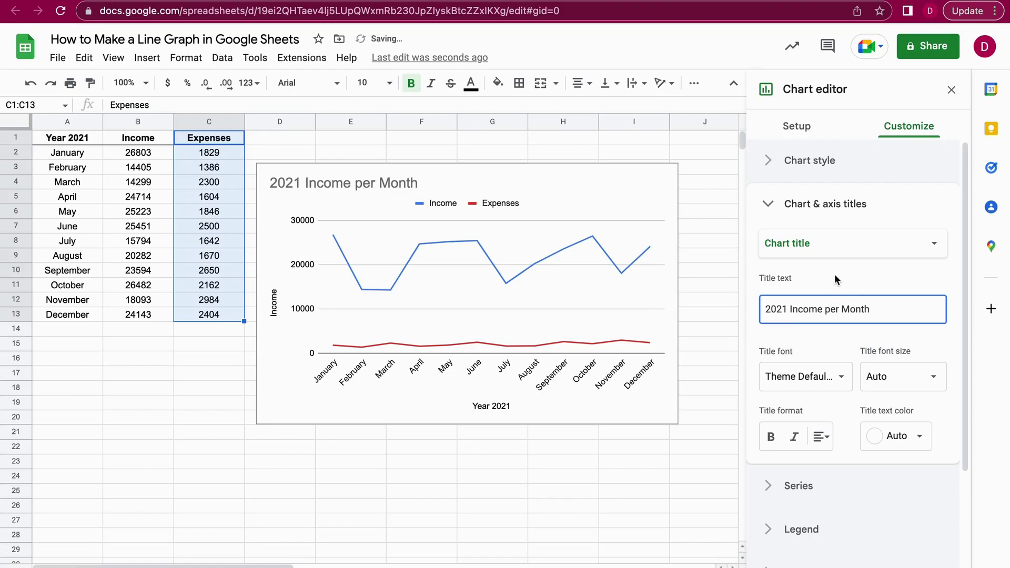
# Try changing the horizontal axis title to "Year 2022" and undo that change
pyautogui.scroll(-1, 842, 329)
pyautogui.scroll(-3, 843, 331)
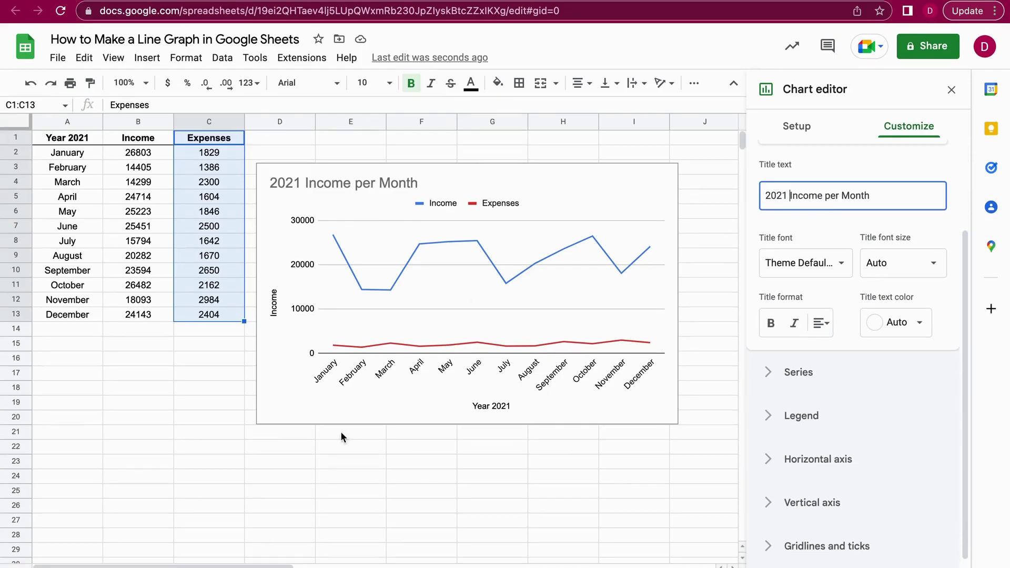
pyautogui.click(479, 407)
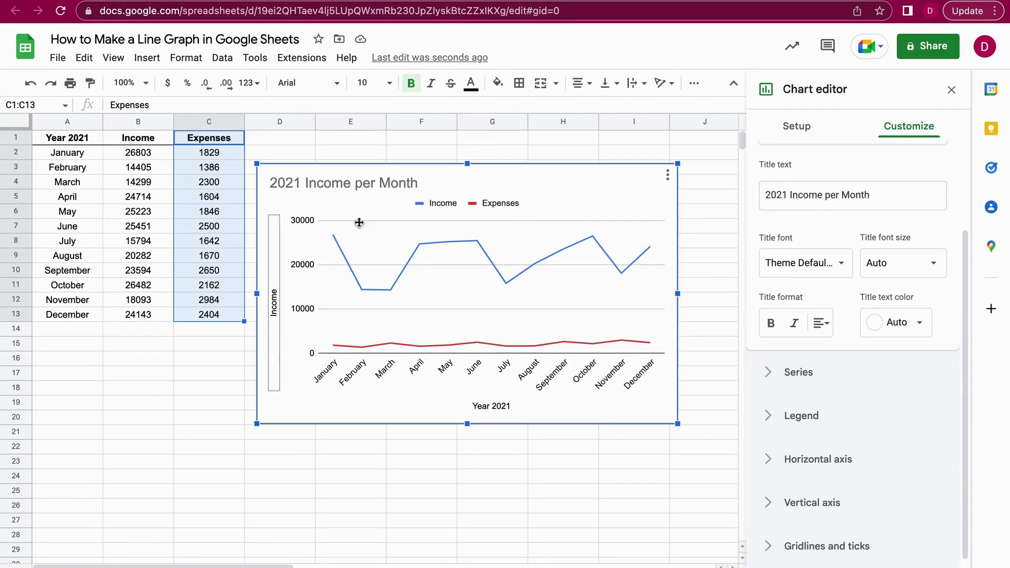
pyautogui.click(494, 406)
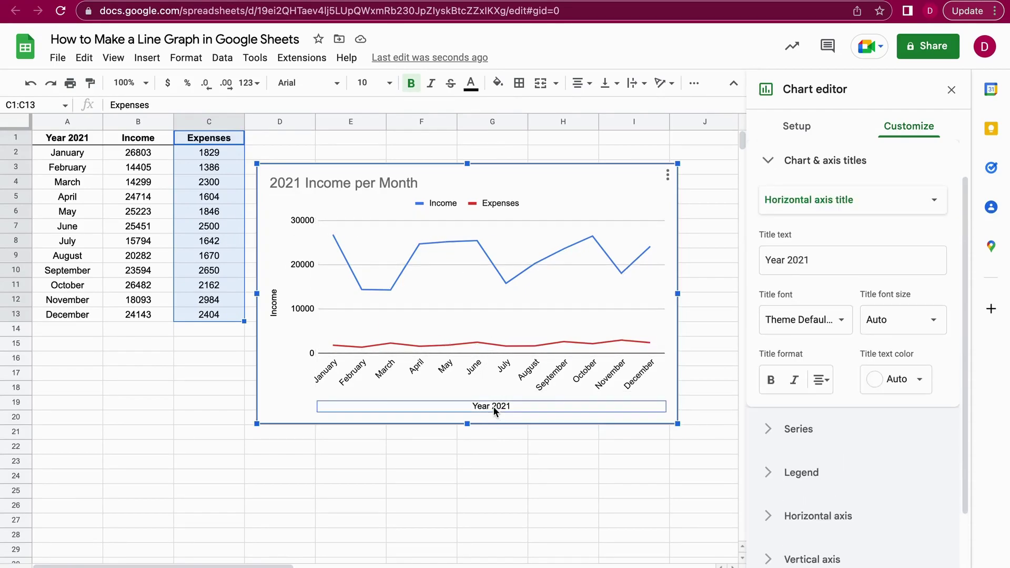
pyautogui.doubleClick(497, 406)
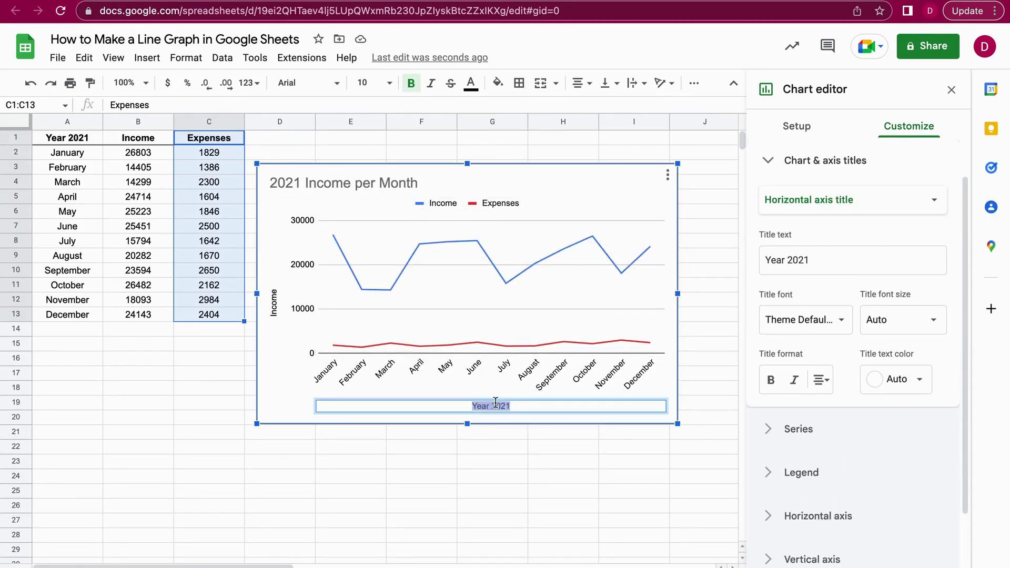
pyautogui.click(809, 262)
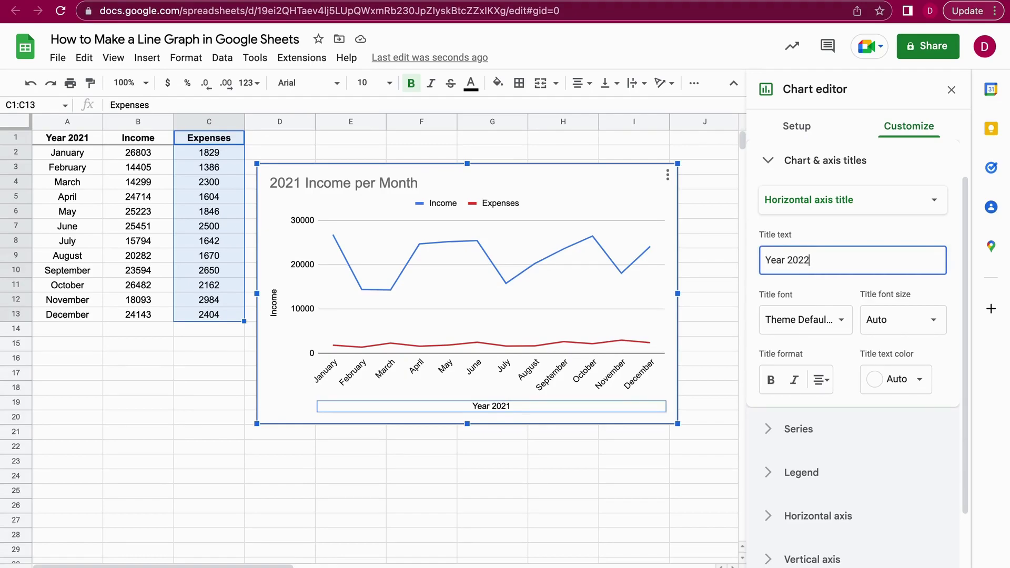
pyautogui.click(877, 233)
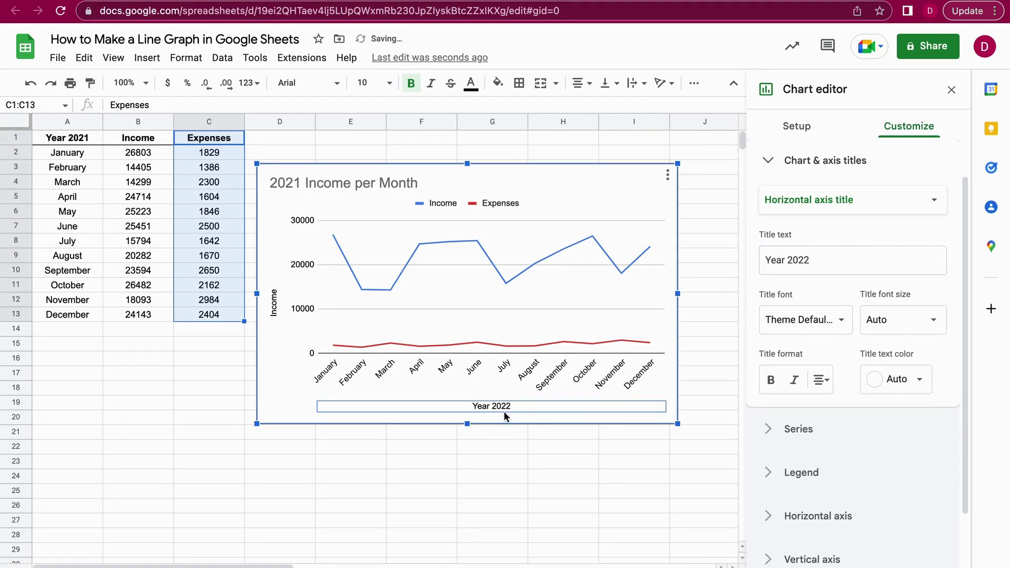
pyautogui.hotkey('ctrl', 'z')
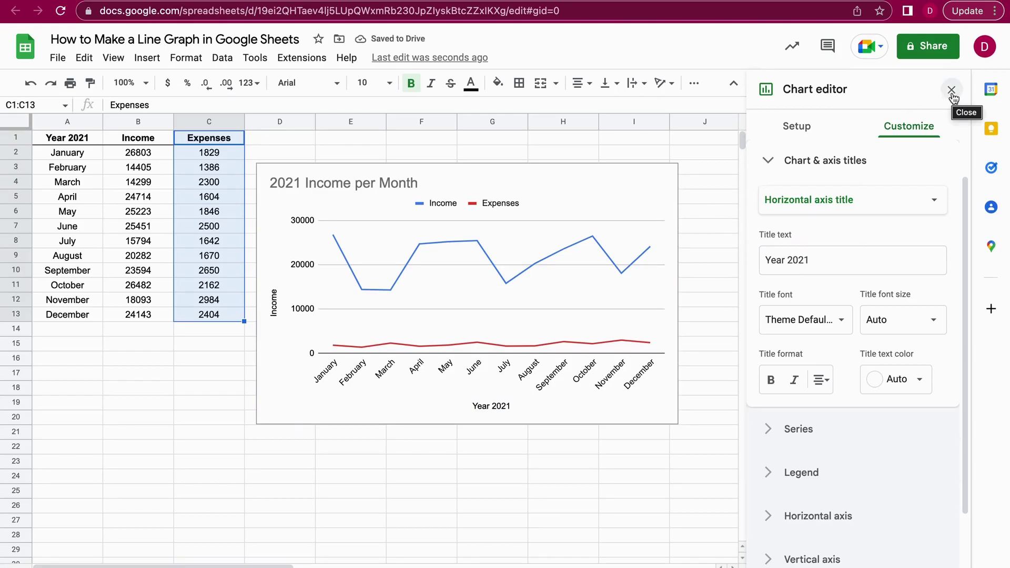
# Close the chart editor
pyautogui.click(952, 91)
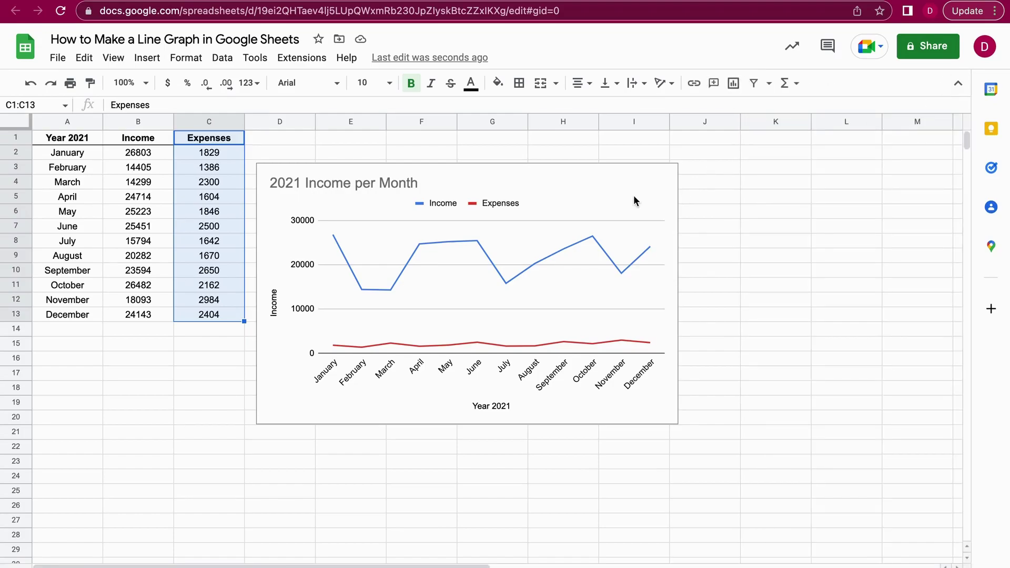
# Delete the "2021 Income per Month" chart from the sheet
pyautogui.press('Delete')
pyautogui.click(444, 231)
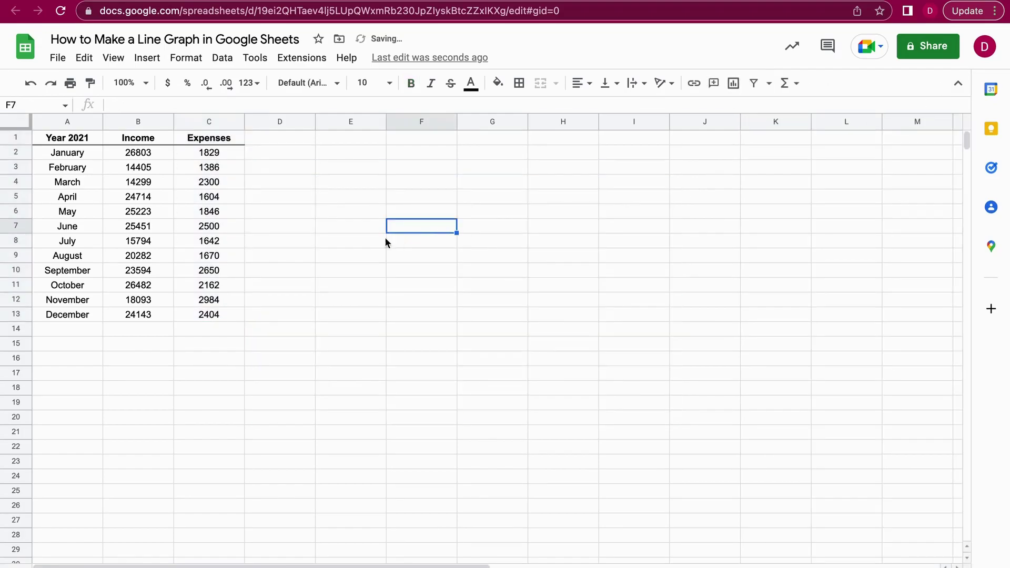
pyautogui.click(372, 241)
pyautogui.moveTo(75, 137); pyautogui.dragTo(199, 321)
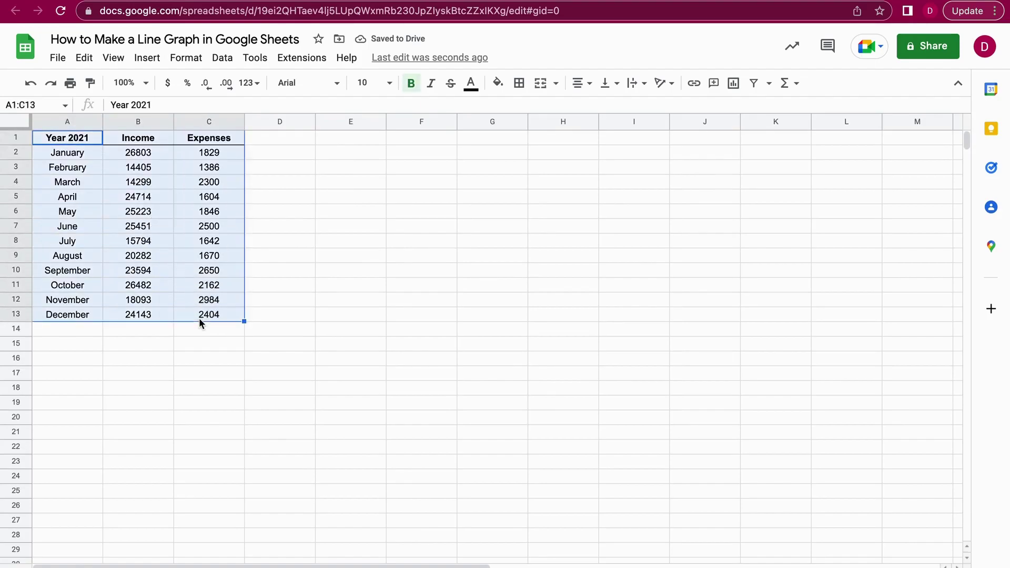
pyautogui.click(225, 61)
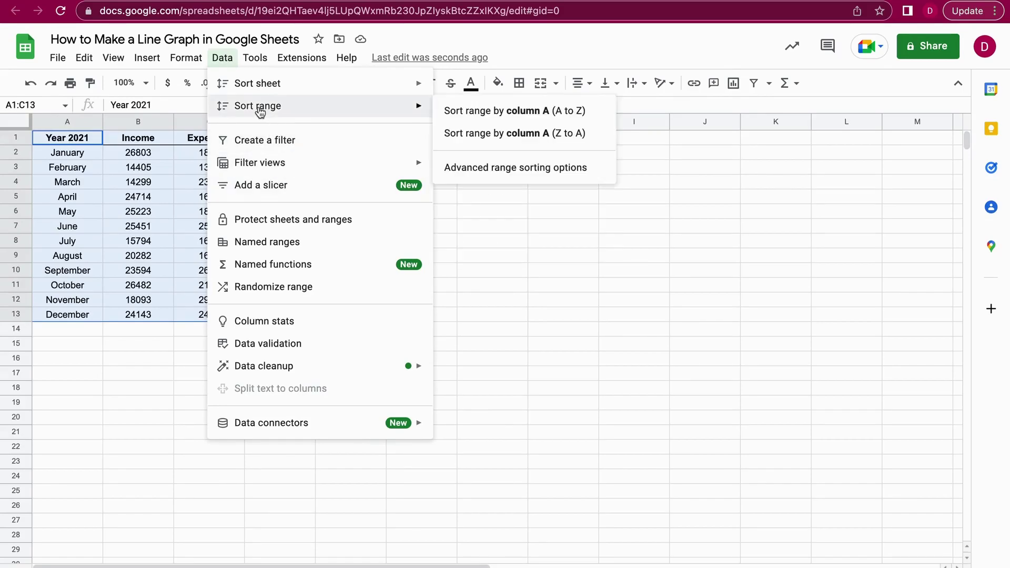
pyautogui.moveTo(149, 60)
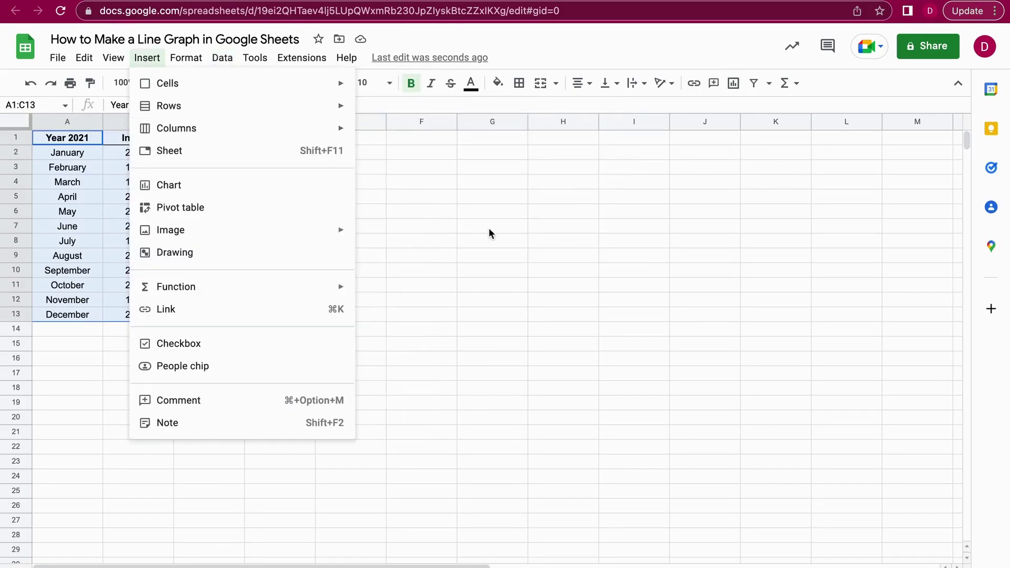
pyautogui.click(449, 215)
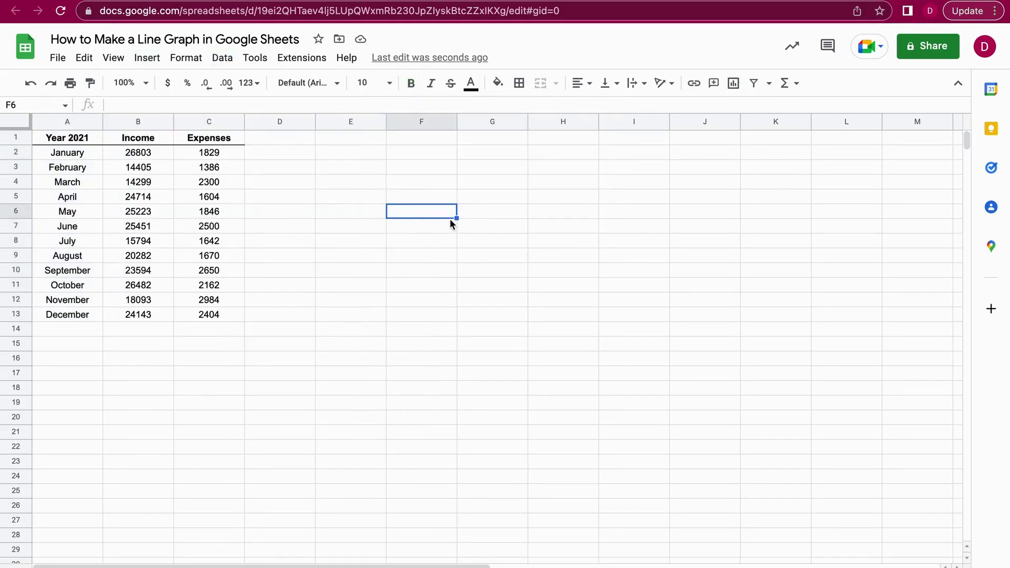
pyautogui.click(148, 59)
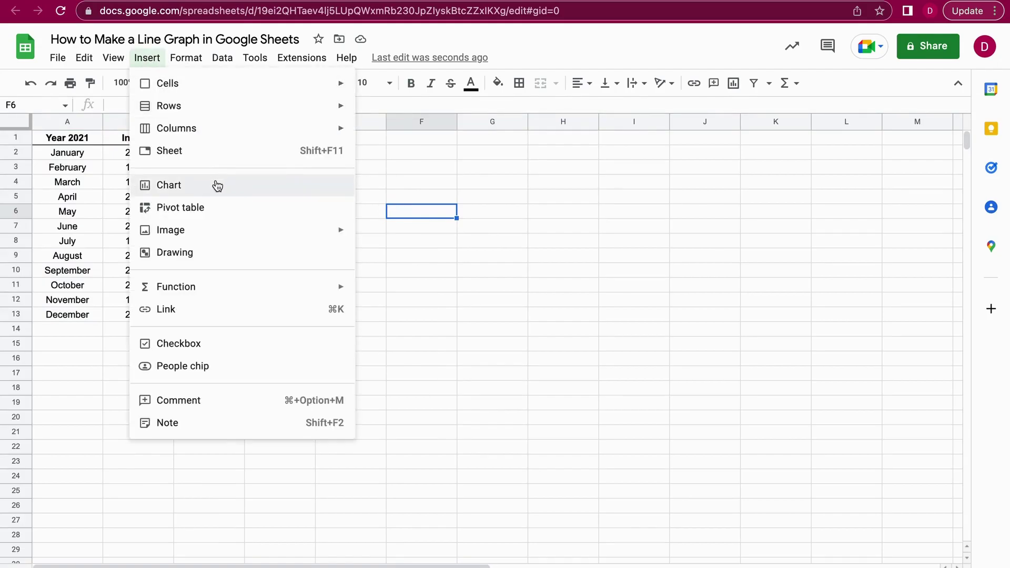
pyautogui.click(435, 171)
# Insert a chart from the data range A1:C13 and place it beside the table, clear of the data
pyautogui.moveTo(56, 138); pyautogui.dragTo(205, 318)
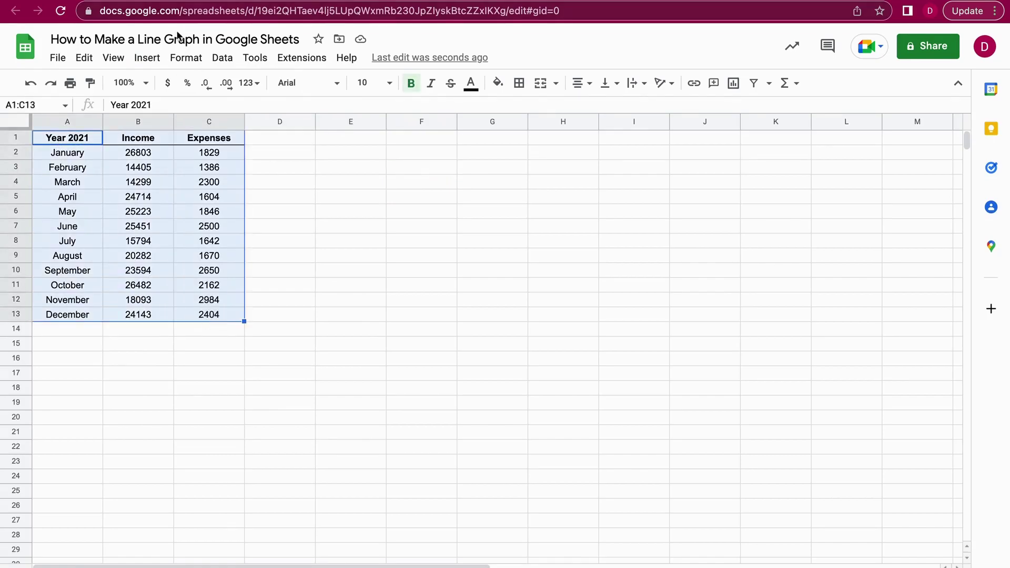
pyautogui.click(147, 58)
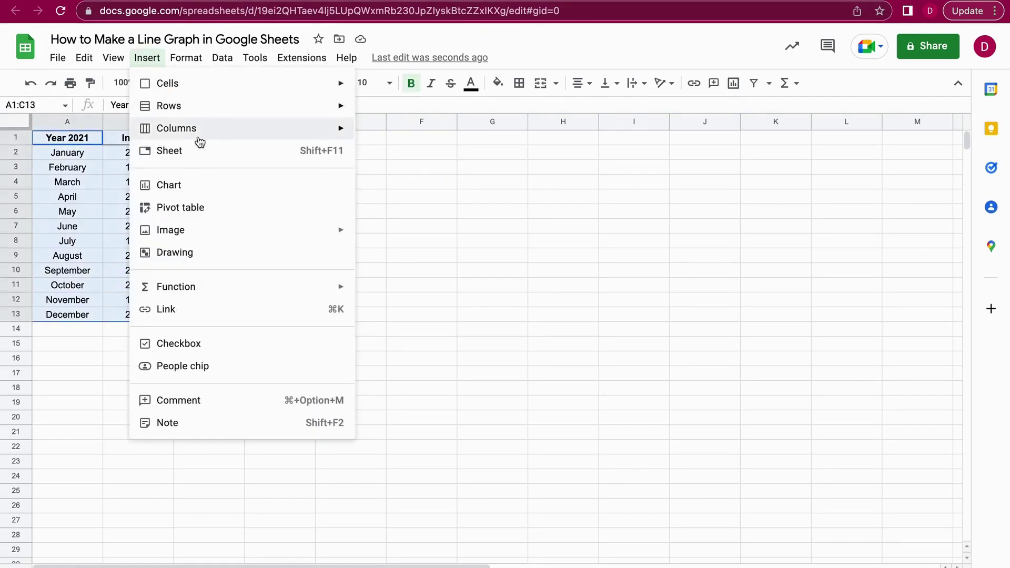
pyautogui.click(208, 184)
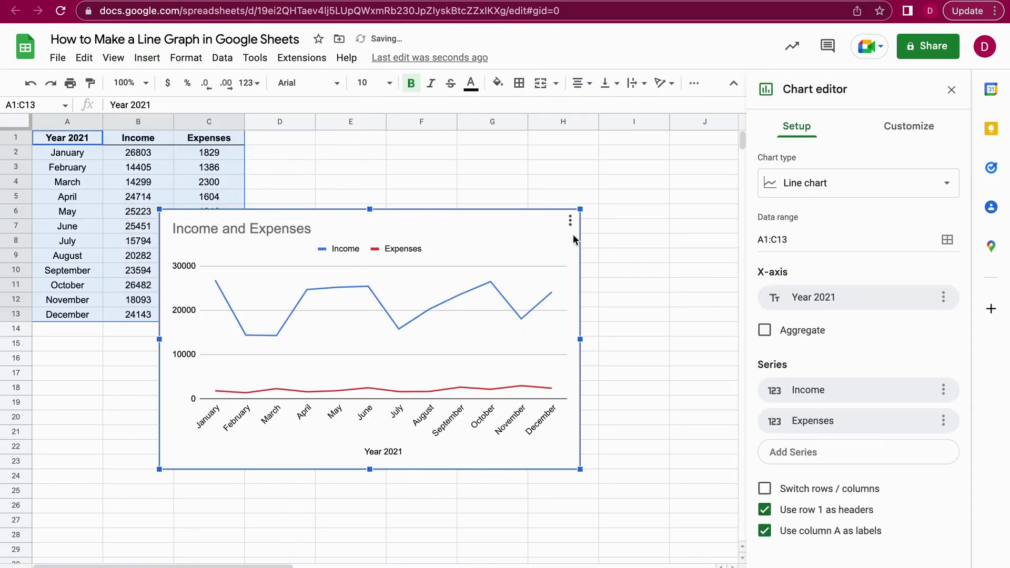
pyautogui.moveTo(541, 217); pyautogui.dragTo(651, 166)
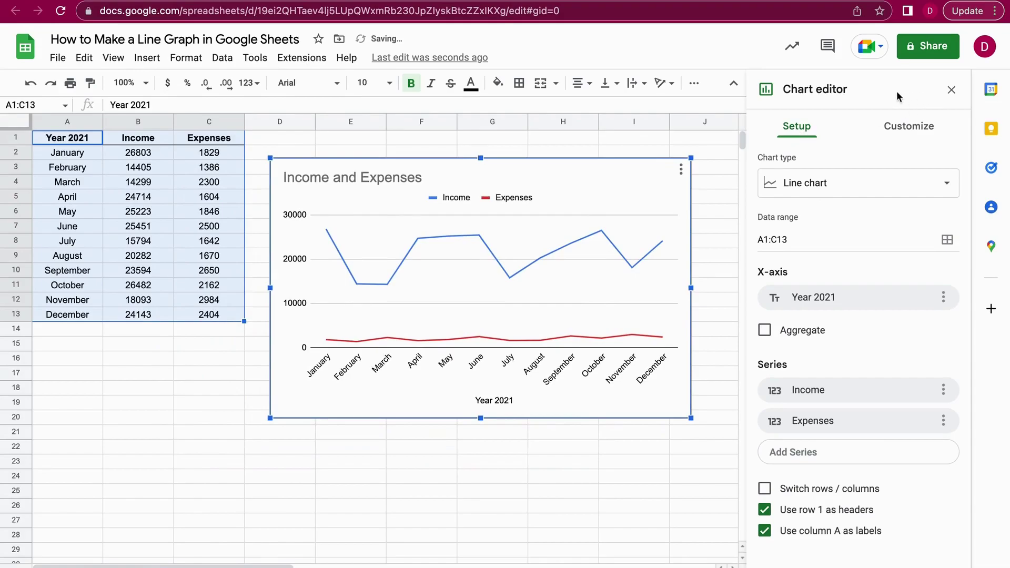